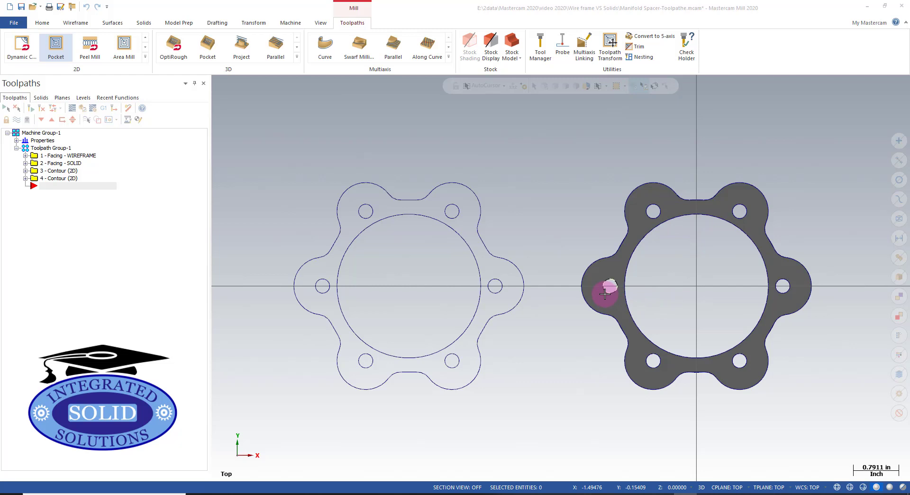
Start a 2D Pocket toolpath using the large inner circle of the wireframe part as its chain
{"action": "left_click", "coordinate": [62, 53]}
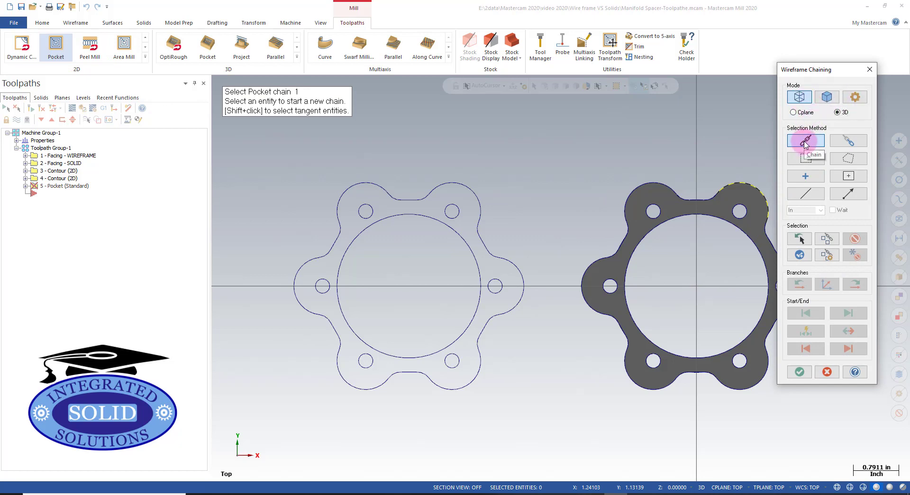
{"action": "left_click", "coordinate": [475, 273]}
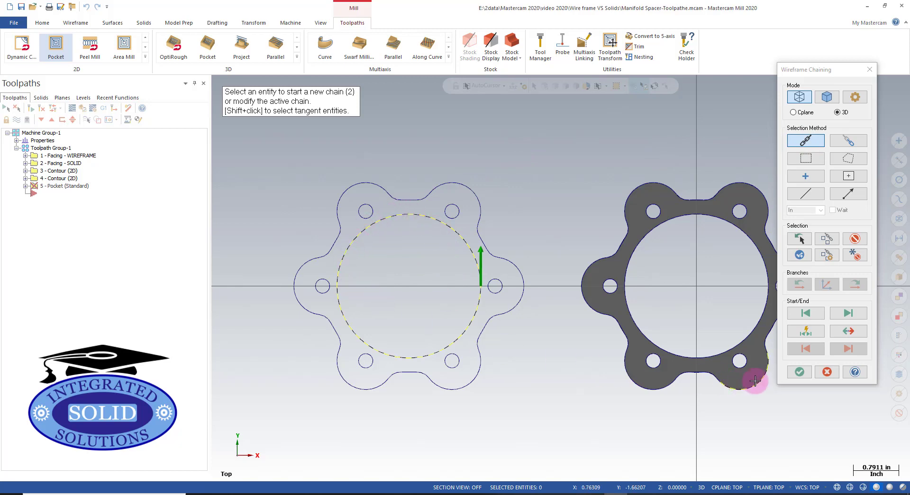
{"action": "left_click", "coordinate": [800, 372]}
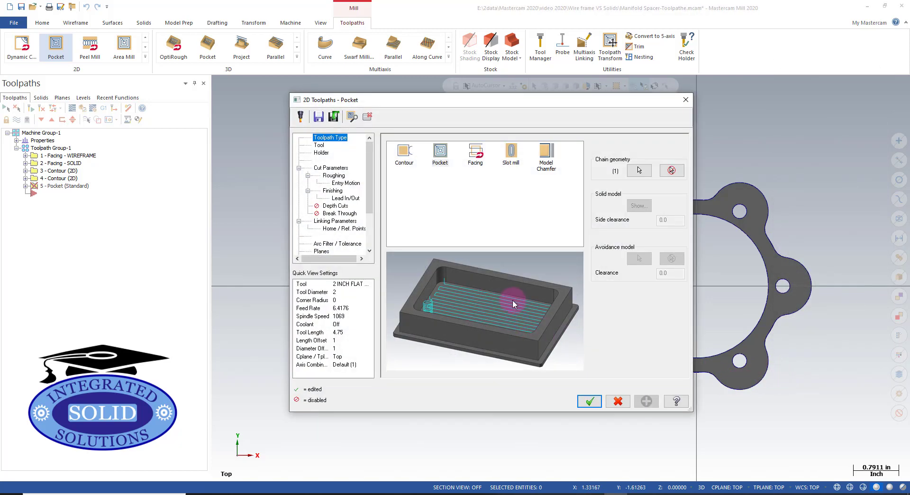
Add the 1/2 flat endmill from the tool library and assign it to the pocket toolpath
{"action": "left_click", "coordinate": [323, 146]}
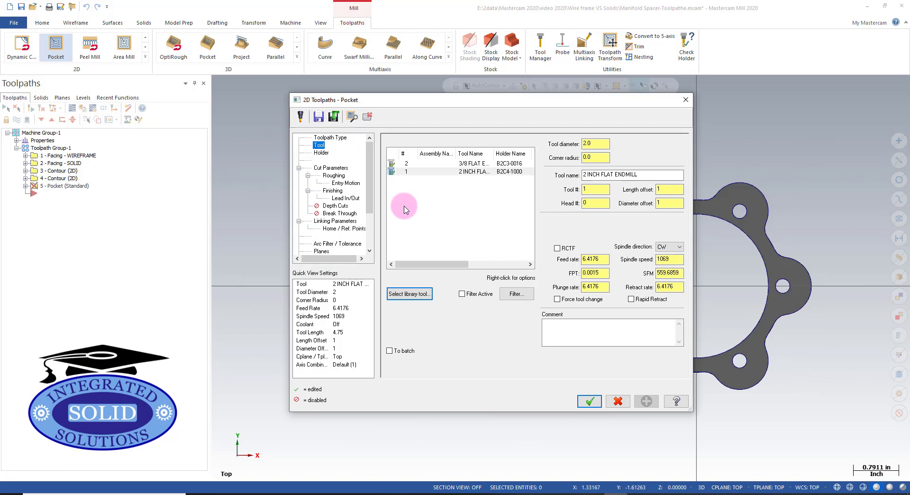
{"action": "left_click", "coordinate": [410, 294]}
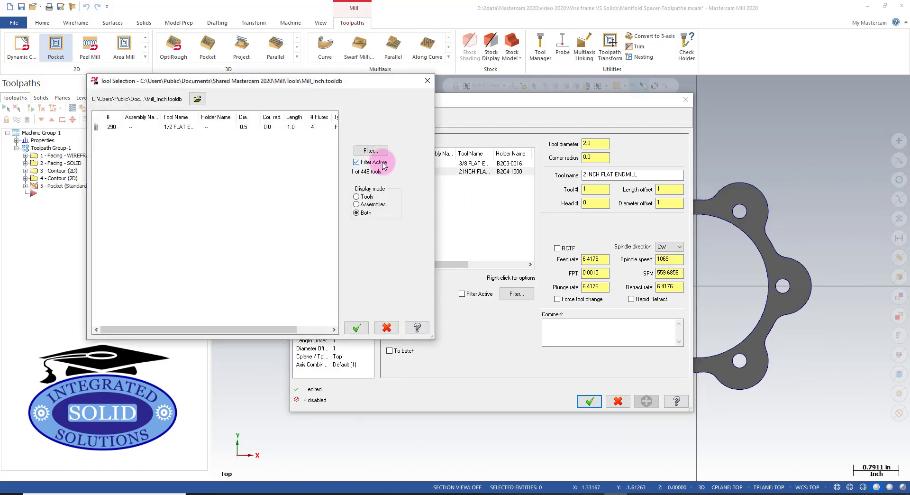
{"action": "left_click", "coordinate": [175, 127]}
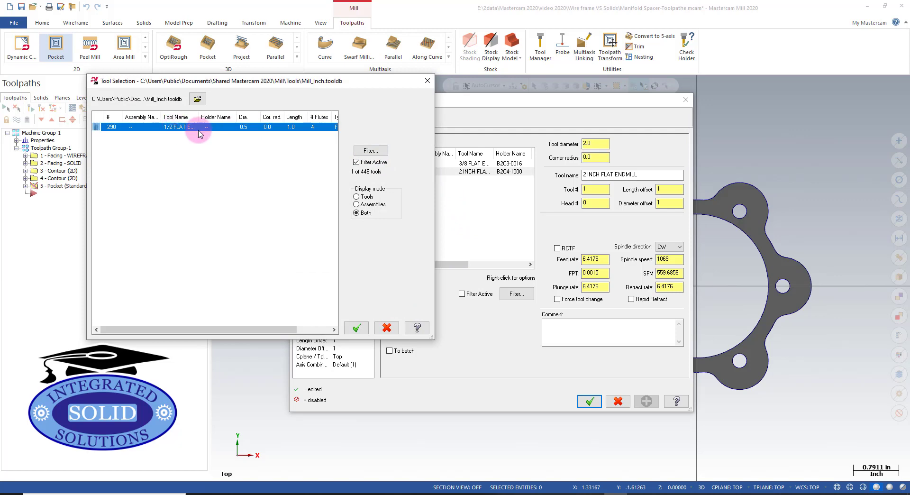
{"action": "left_click", "coordinate": [356, 327]}
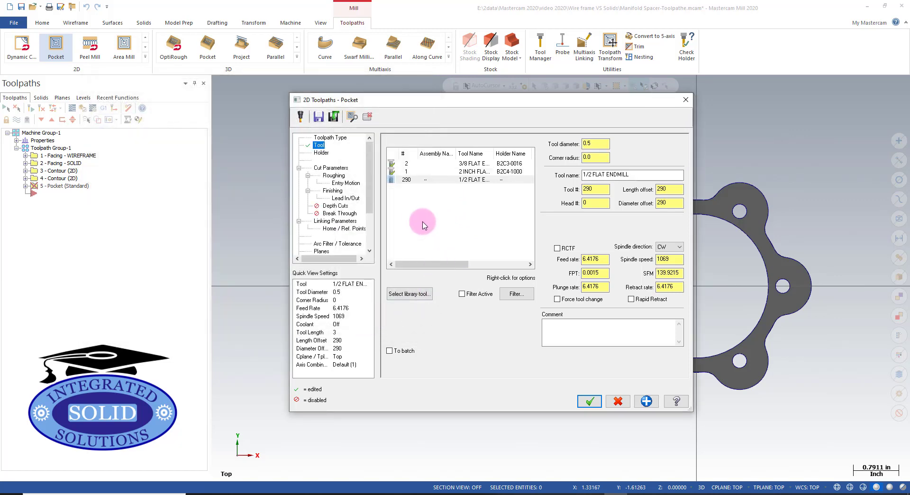
Set the pocket's stock to leave on walls and floors to 0.0 in the cut parameters
{"action": "left_click", "coordinate": [332, 167]}
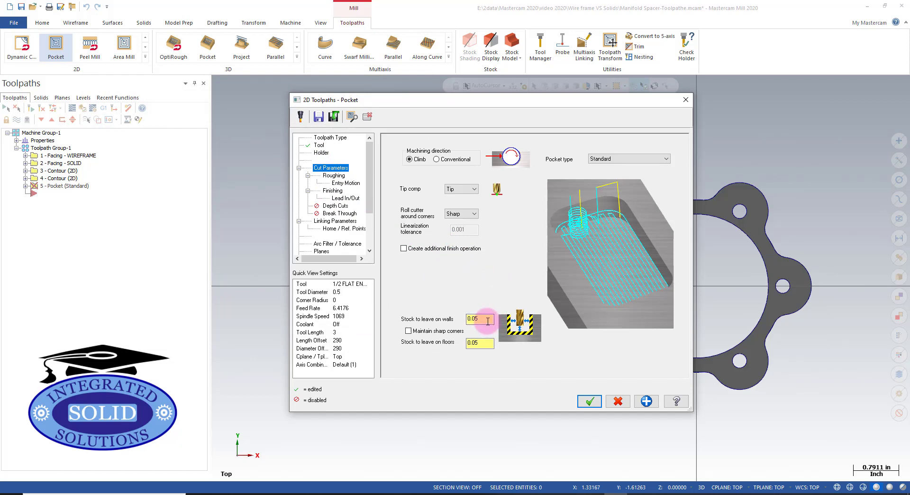
{"action": "left_click_drag", "start_coordinate": [488, 321], "coordinate": [458, 322]}
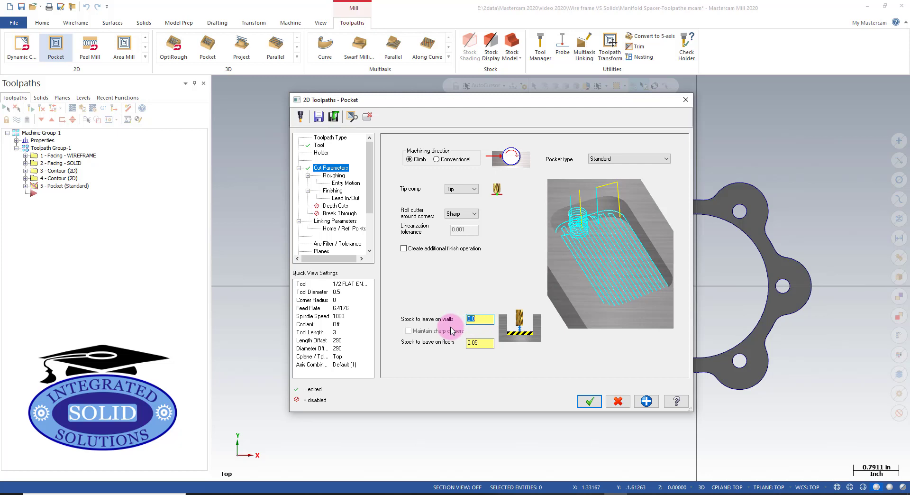
{"action": "left_click_drag", "start_coordinate": [488, 344], "coordinate": [467, 344]}
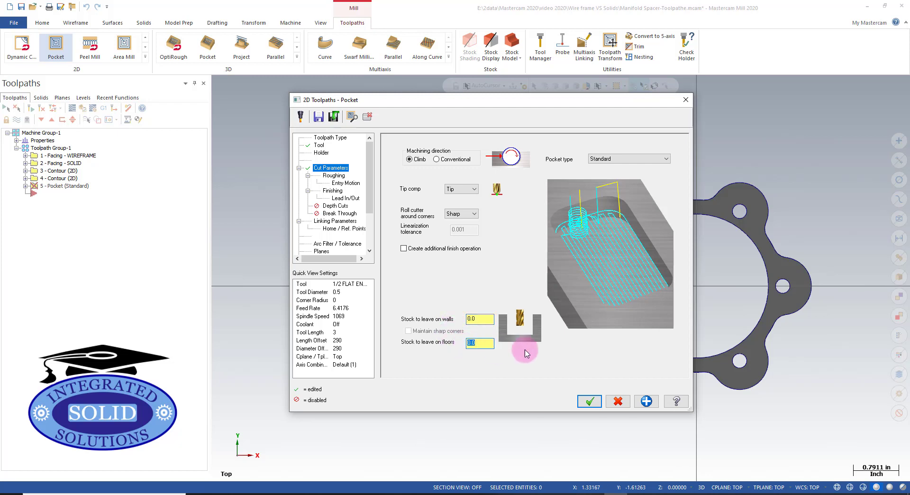
Review the roughing and finishing settings, and set the pocket's linking depth to an incremental -.530
{"action": "left_click", "coordinate": [338, 177]}
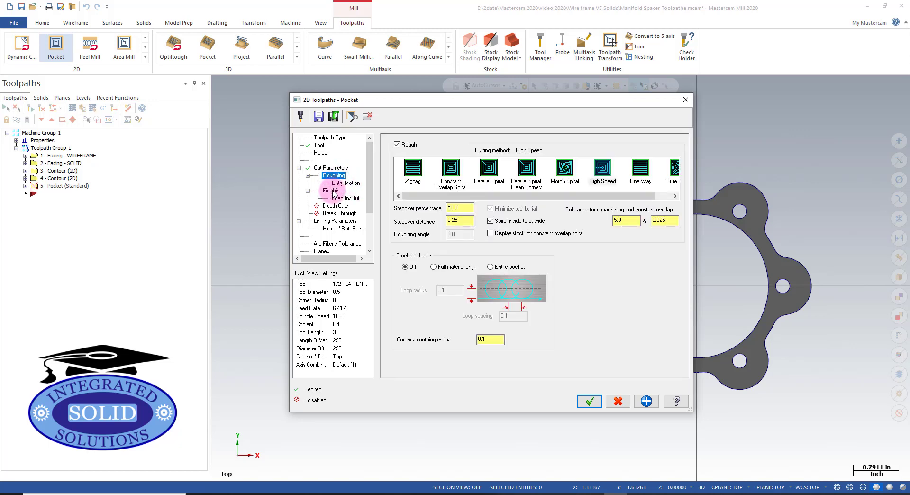
{"action": "left_click", "coordinate": [334, 191]}
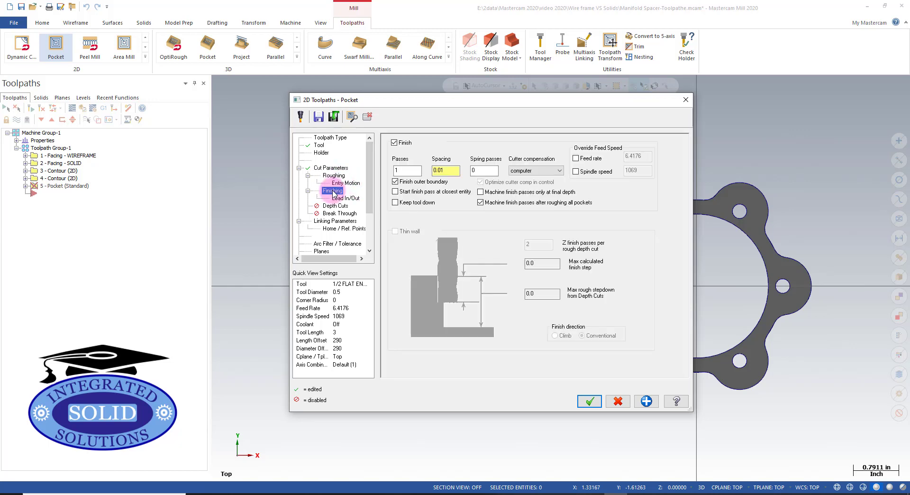
{"action": "left_click", "coordinate": [329, 223]}
{"action": "left_click", "coordinate": [588, 328]}
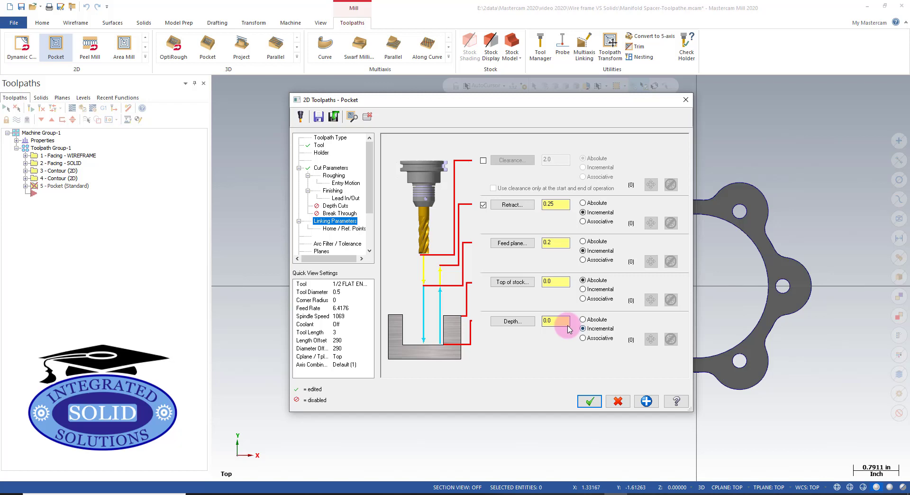
{"action": "double_click", "coordinate": [568, 324]}
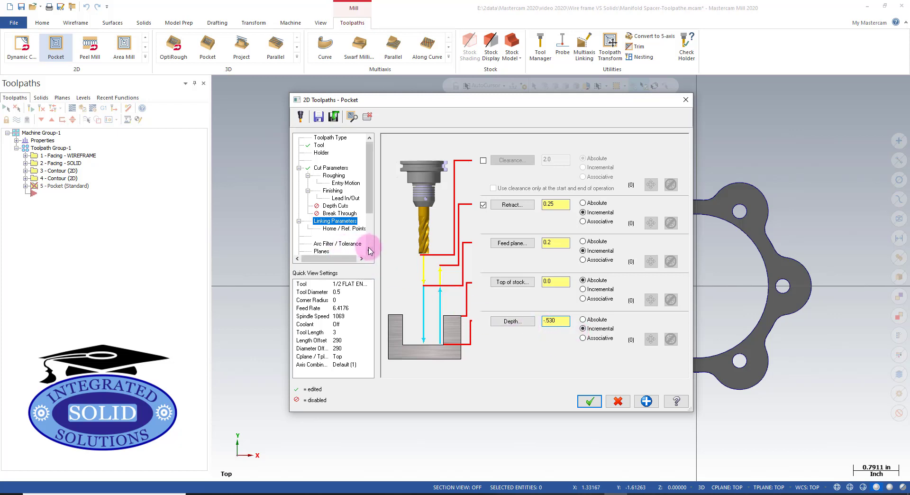
Turn flood coolant on and generate the wireframe pocket toolpath
{"action": "scroll", "coordinate": [339, 251], "scroll_direction": "down", "scroll_amount": 2}
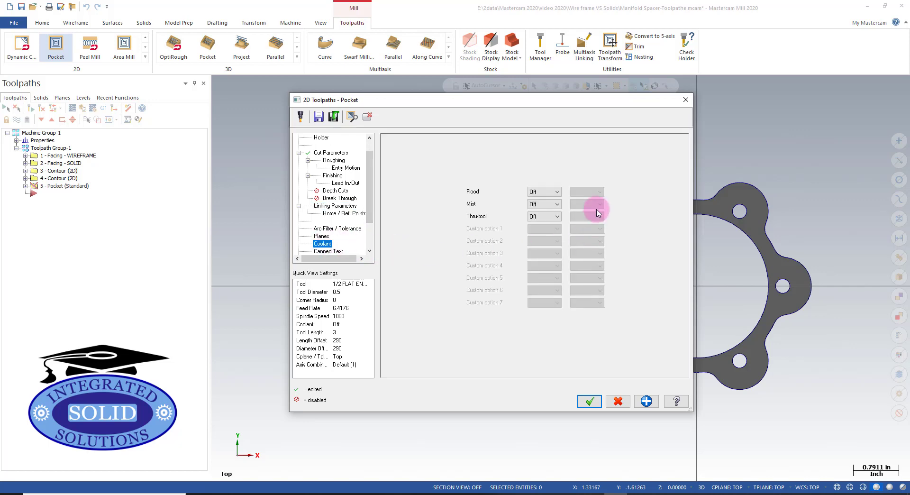
{"action": "left_click", "coordinate": [556, 192]}
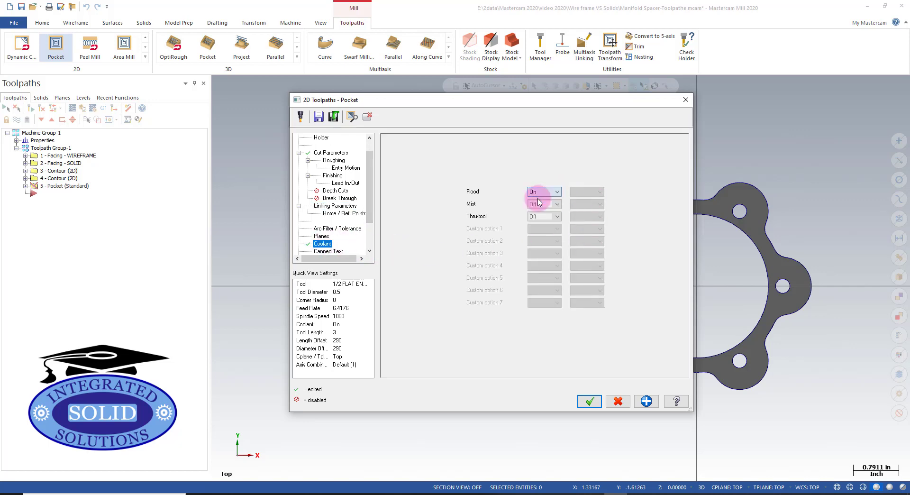
{"action": "left_click", "coordinate": [583, 401]}
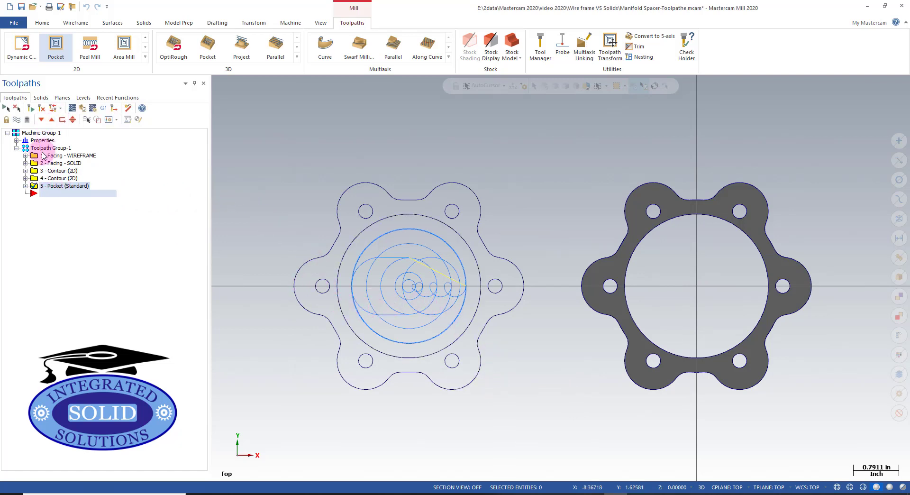
Backplot the wireframe pocket toolpath from a tilted 3D view, raising the playback speed to watch the helical entry and pocket passes
{"action": "left_click", "coordinate": [25, 186]}
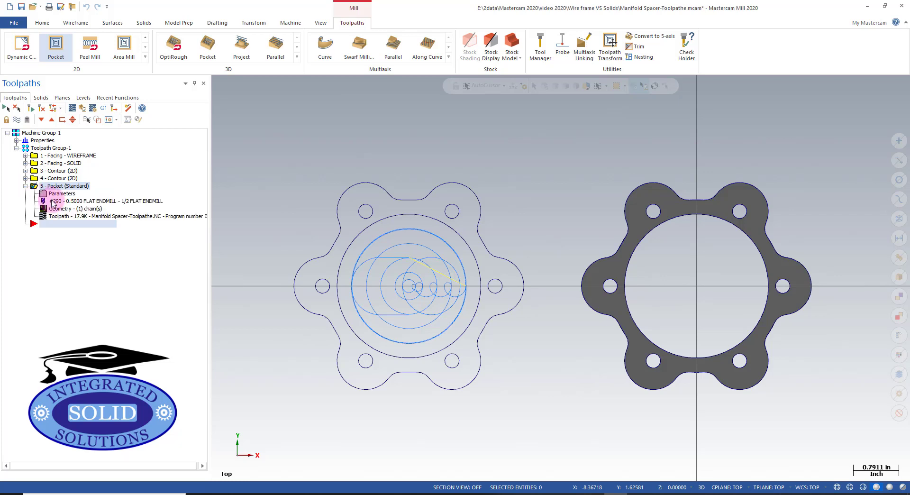
{"action": "key", "text": "alt+t"}
{"action": "left_click", "coordinate": [217, 82]}
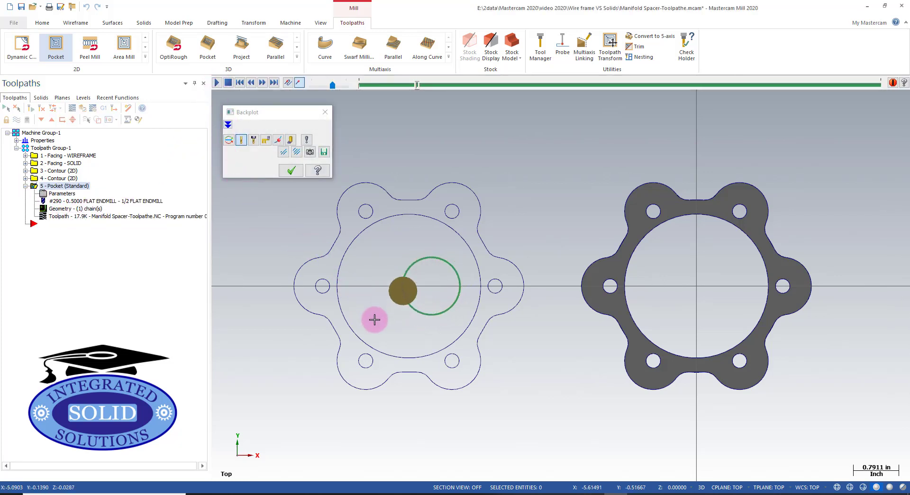
{"action": "middle_click_drag", "start_coordinate": [373, 317], "coordinate": [396, 262]}
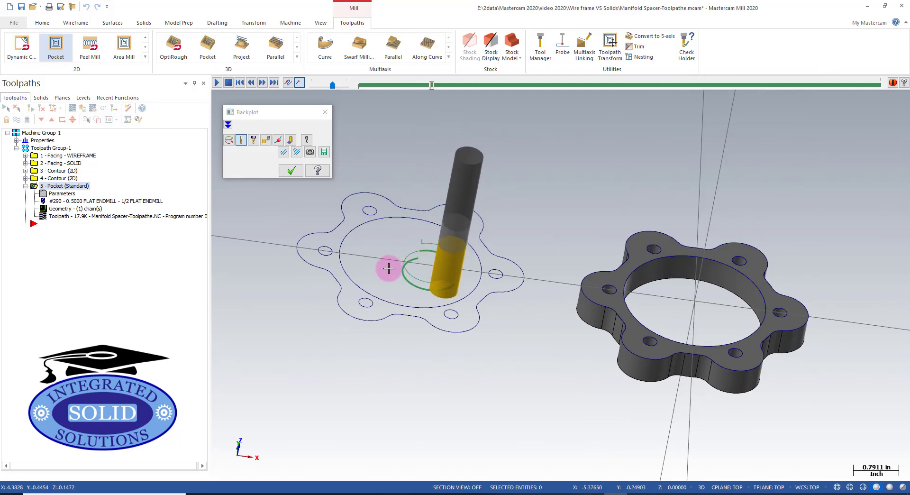
{"action": "middle_click_drag", "start_coordinate": [438, 332], "coordinate": [430, 295]}
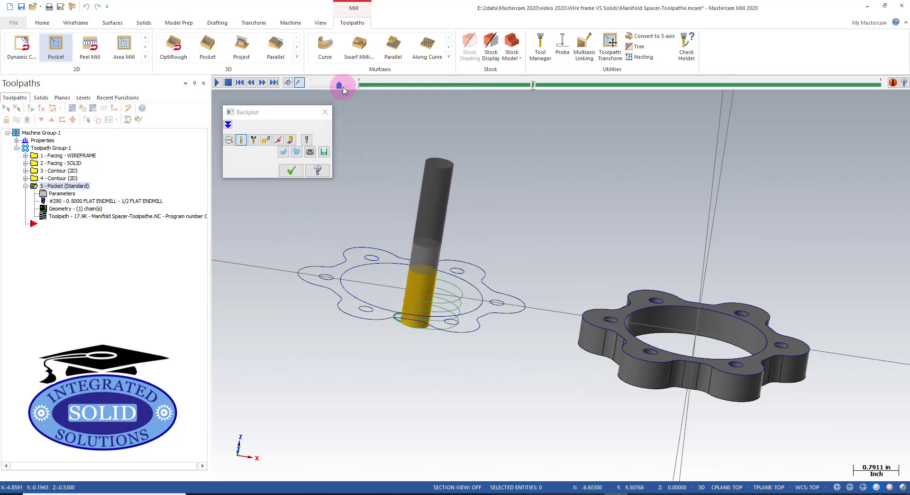
{"action": "left_click_drag", "start_coordinate": [333, 86], "coordinate": [346, 85]}
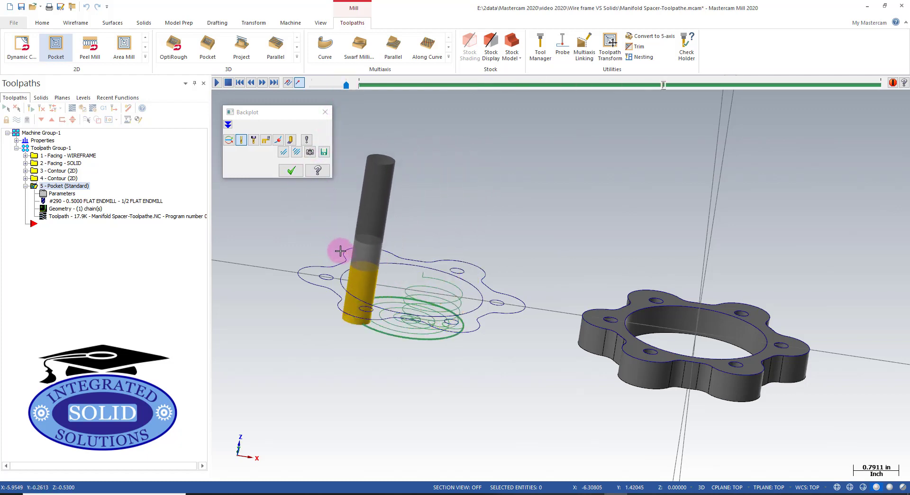
{"action": "key", "text": "alt+1"}
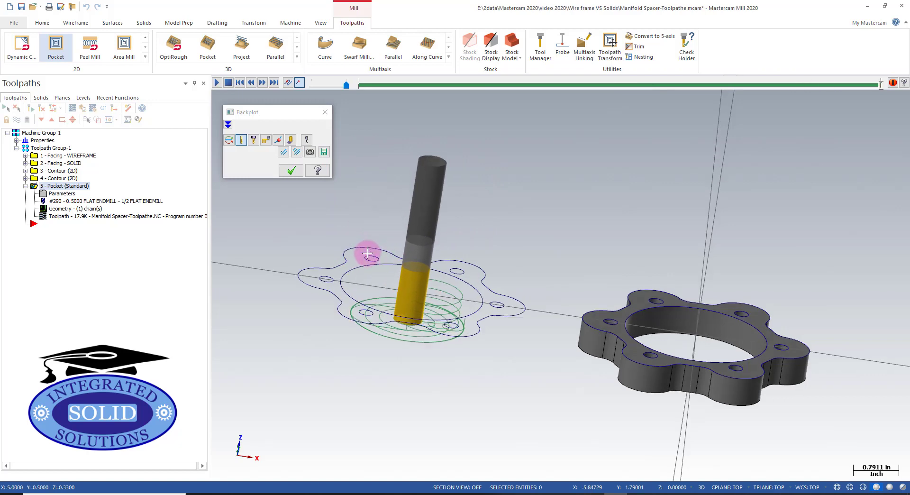
Restore the Top (WCS) view, replay the pocket backplot from above, and close the backplot
{"action": "right_click", "coordinate": [433, 212]}
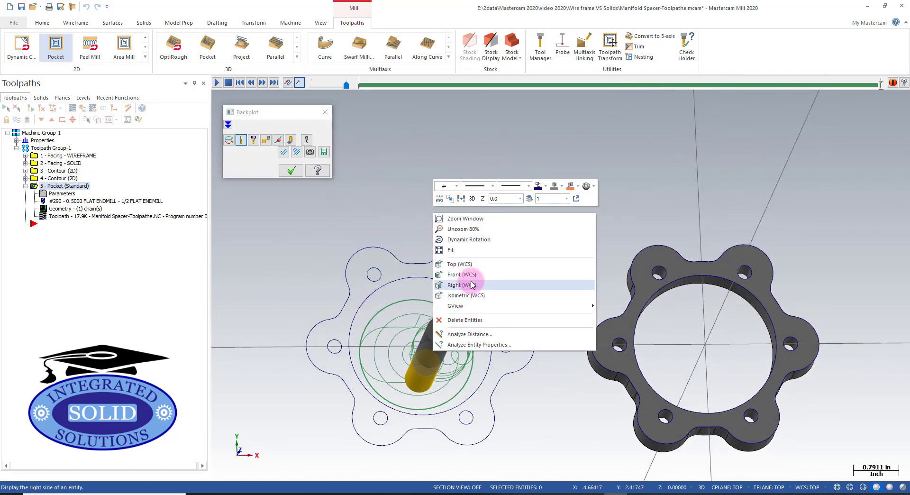
{"action": "left_click", "coordinate": [462, 264]}
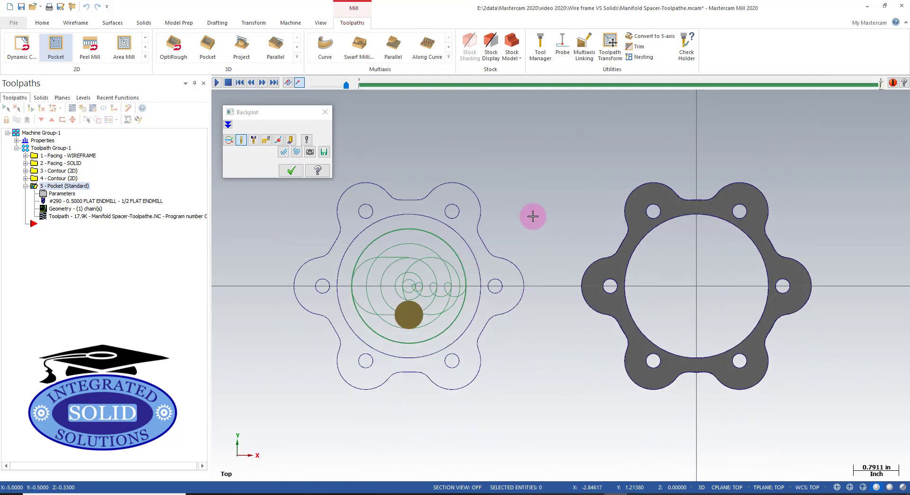
{"action": "left_click", "coordinate": [216, 83]}
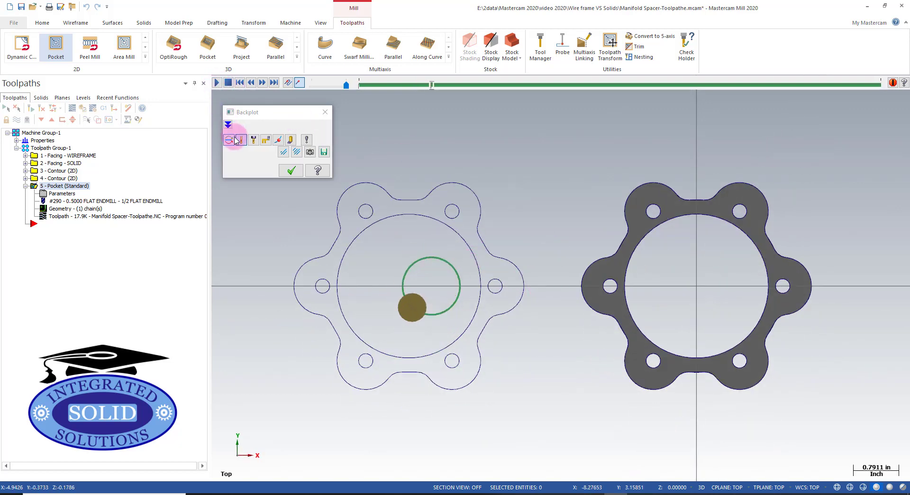
{"action": "left_click", "coordinate": [288, 170]}
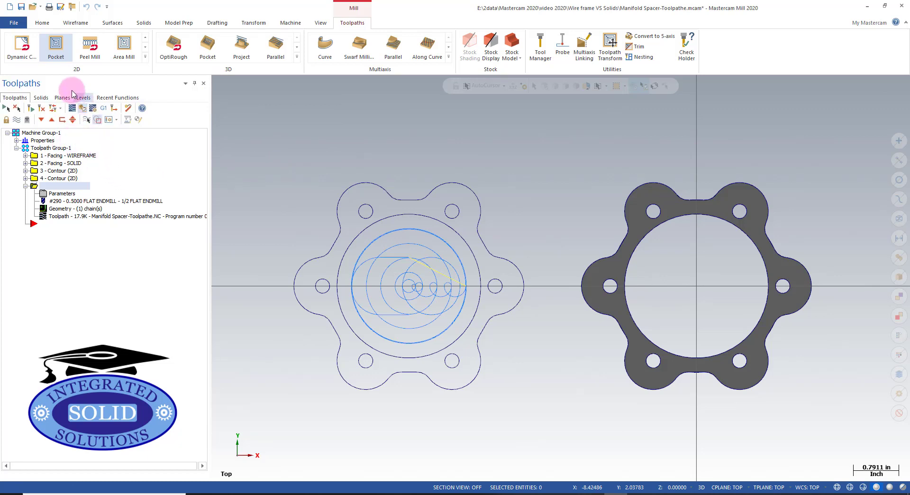
Start a second Pocket toolpath with solid chaining, using the bottom edge of the solid part's large center bore and accepting the reference face
{"action": "left_click", "coordinate": [54, 50]}
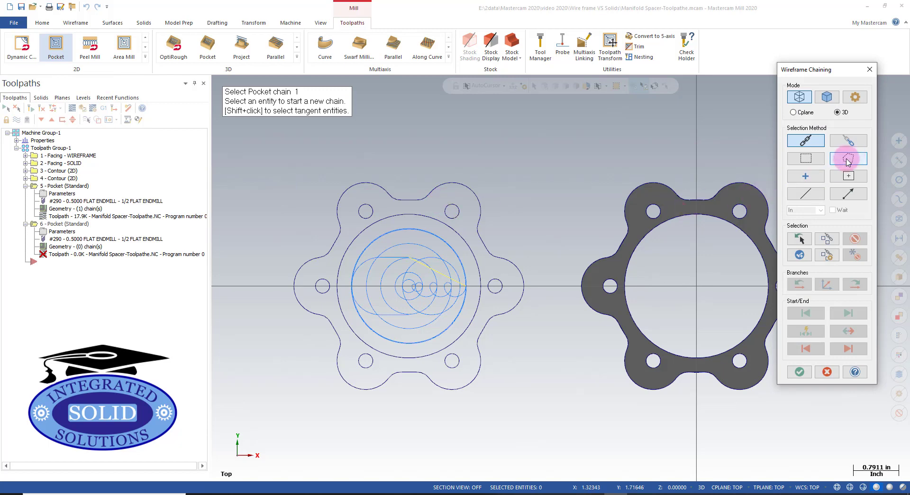
{"action": "left_click", "coordinate": [826, 98]}
{"action": "left_click", "coordinate": [848, 141]}
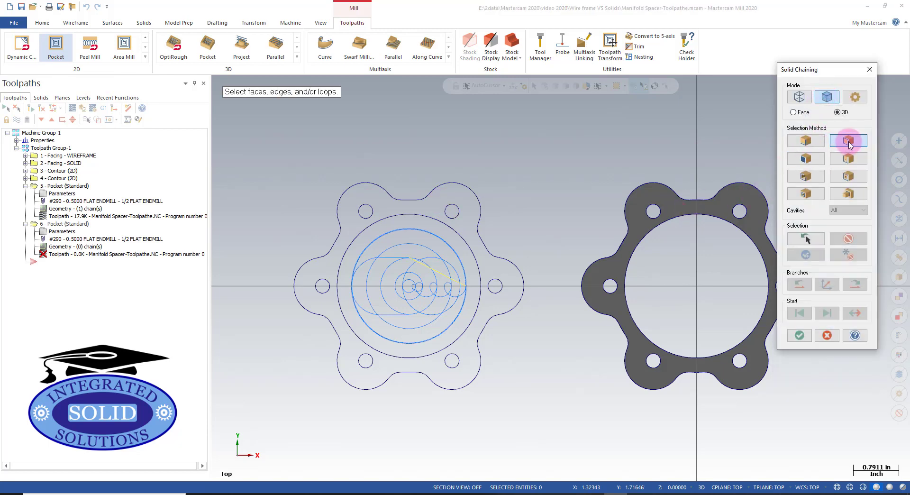
{"action": "left_click", "coordinate": [708, 237]}
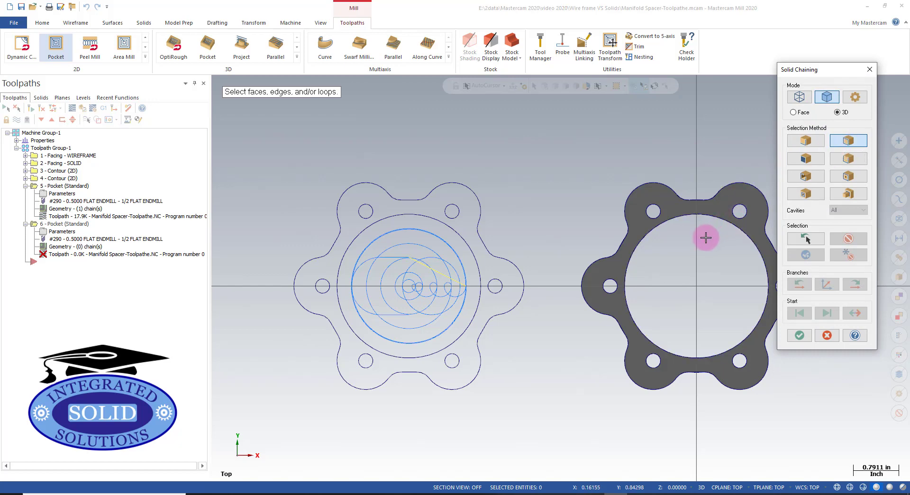
{"action": "mouse_move", "coordinate": [706, 237]}
{"action": "middle_mouse_down"}
{"action": "mouse_move", "coordinate": [706, 223]}
{"action": "mouse_move", "coordinate": [704, 242]}
{"action": "middle_mouse_up"}
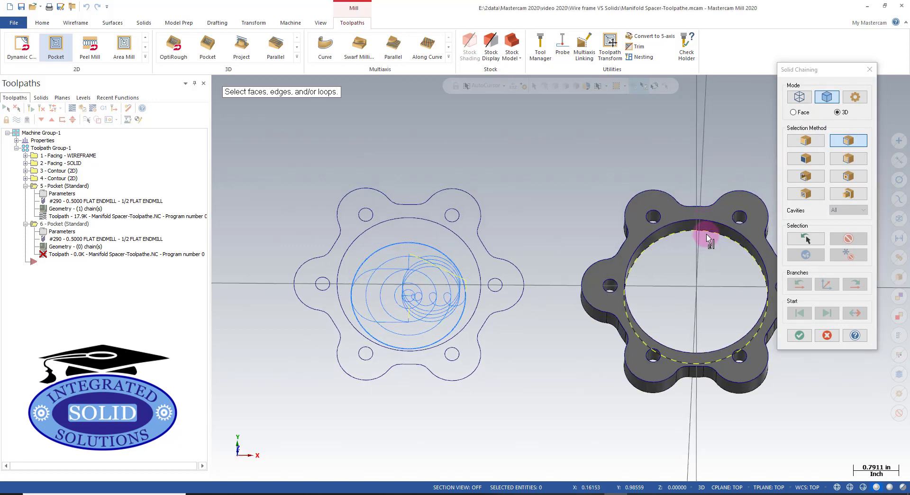
{"action": "left_click", "coordinate": [706, 232]}
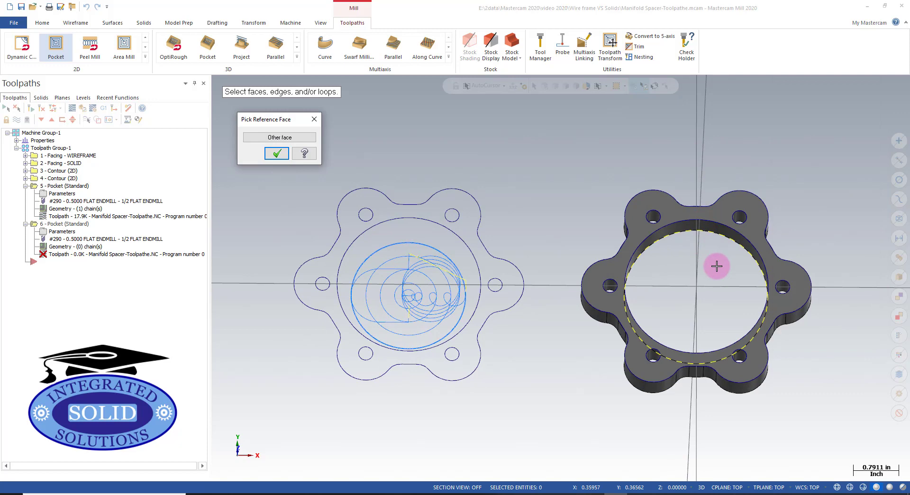
{"action": "left_click", "coordinate": [275, 154]}
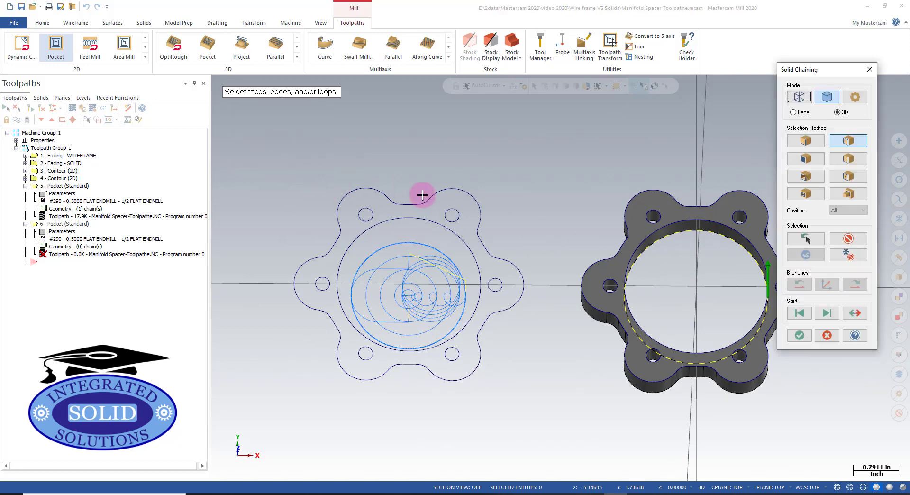
{"action": "left_click", "coordinate": [800, 335]}
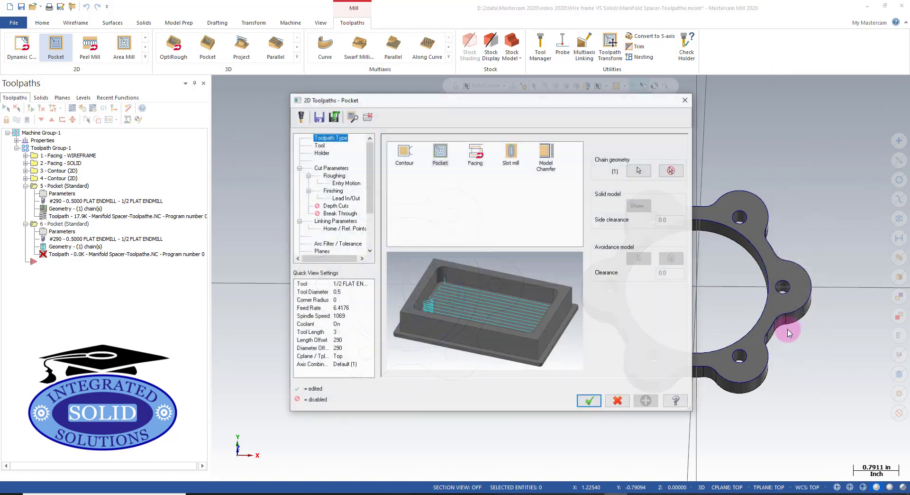
Select the 1/2 flat endmill, renumber it as tool 3, and update the assembly in all operations that use it
{"action": "left_click", "coordinate": [319, 145]}
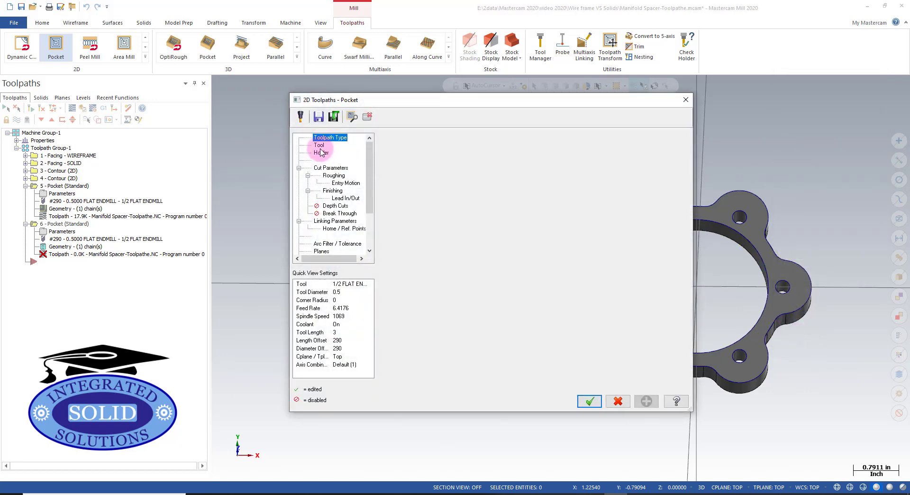
{"action": "left_click", "coordinate": [454, 180]}
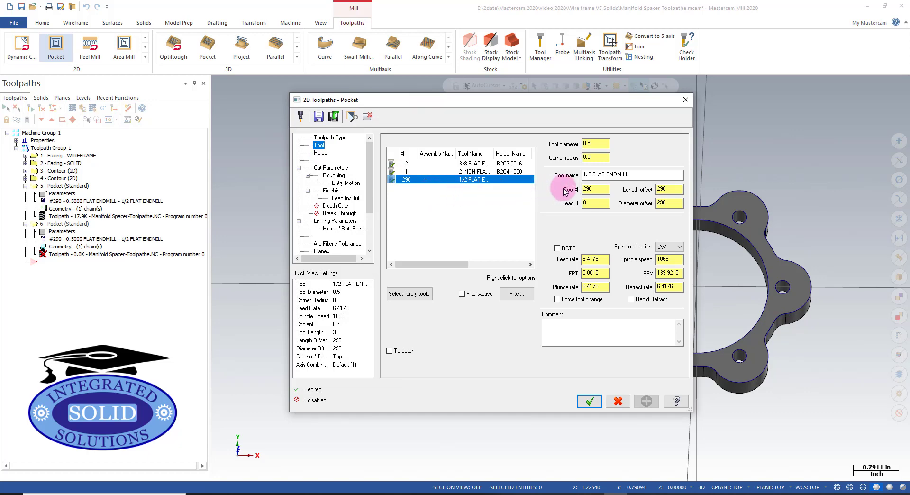
{"action": "double_click", "coordinate": [591, 189]}
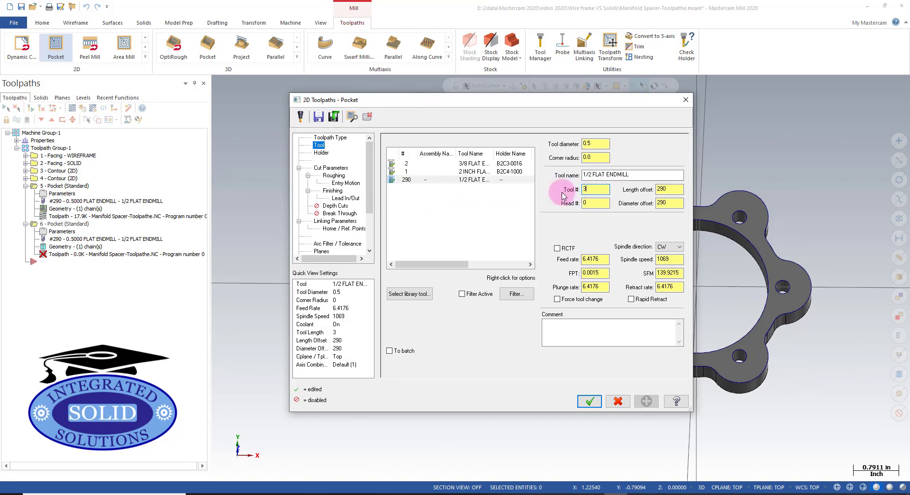
{"action": "key", "text": "Tab"}
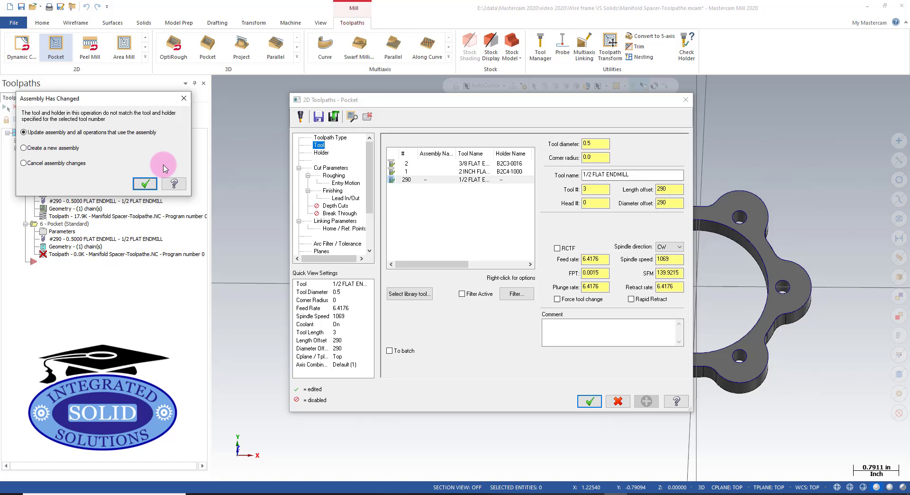
{"action": "left_click", "coordinate": [144, 184]}
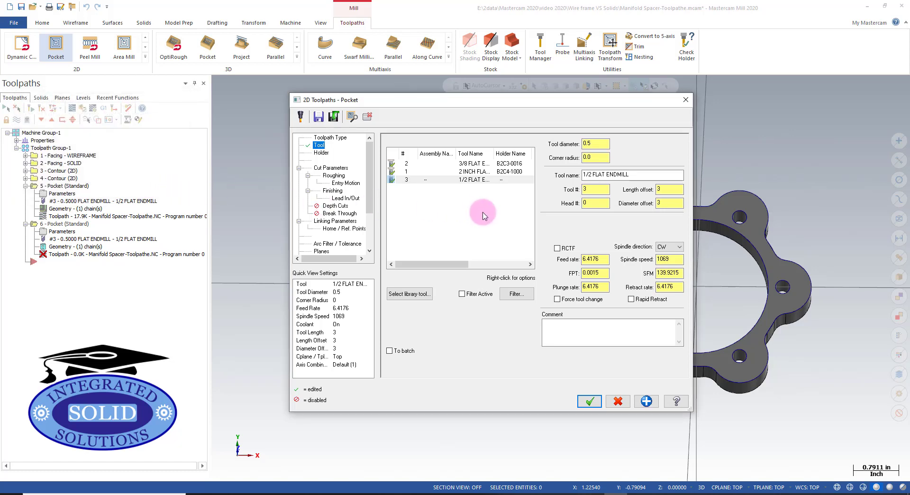
Review the cut and finishing parameters, then make the depth associative to the solid bore's bottom edge center with a -0.03 value
{"action": "left_click", "coordinate": [331, 168]}
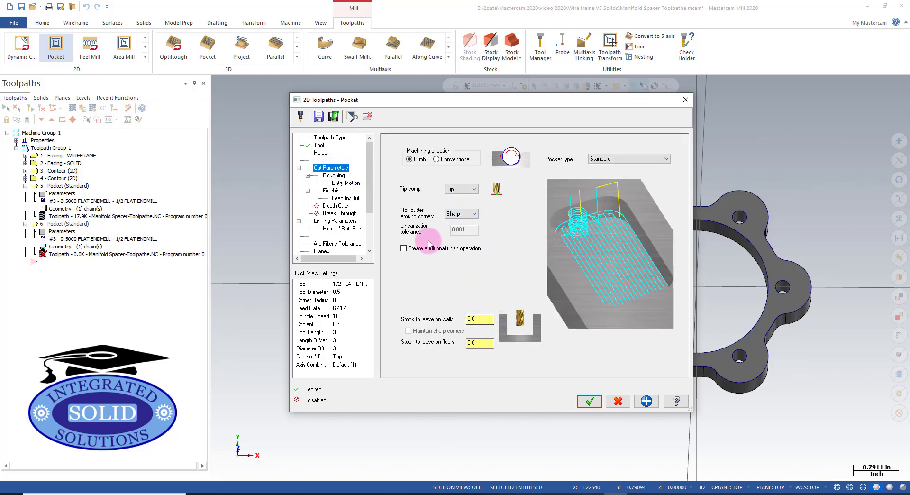
{"action": "left_click", "coordinate": [332, 192]}
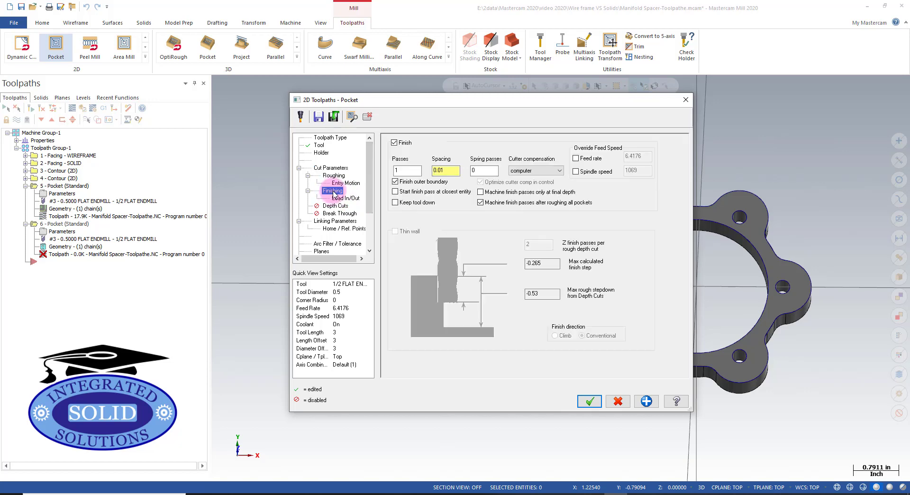
{"action": "left_click", "coordinate": [315, 221]}
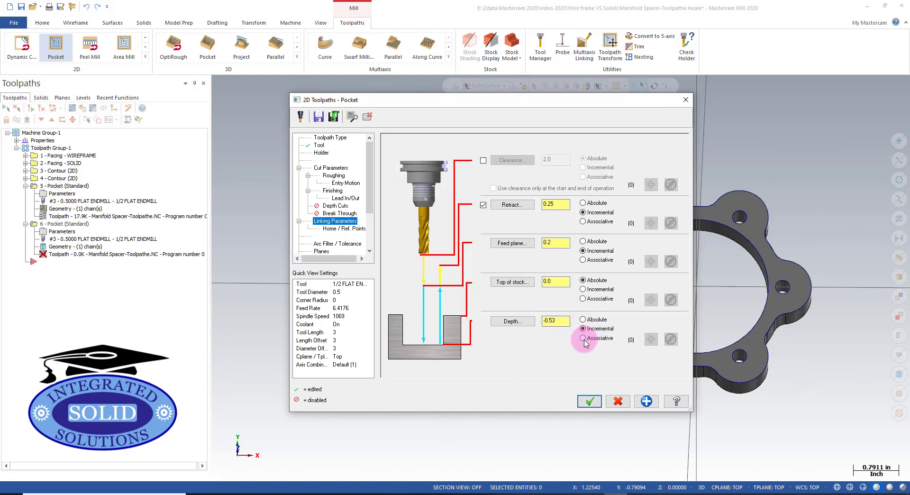
{"action": "left_click", "coordinate": [583, 338]}
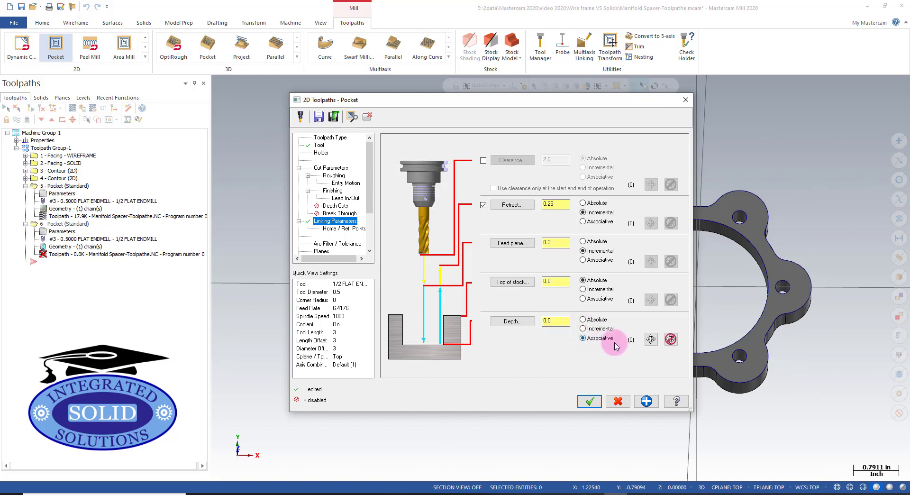
{"action": "left_click", "coordinate": [651, 339]}
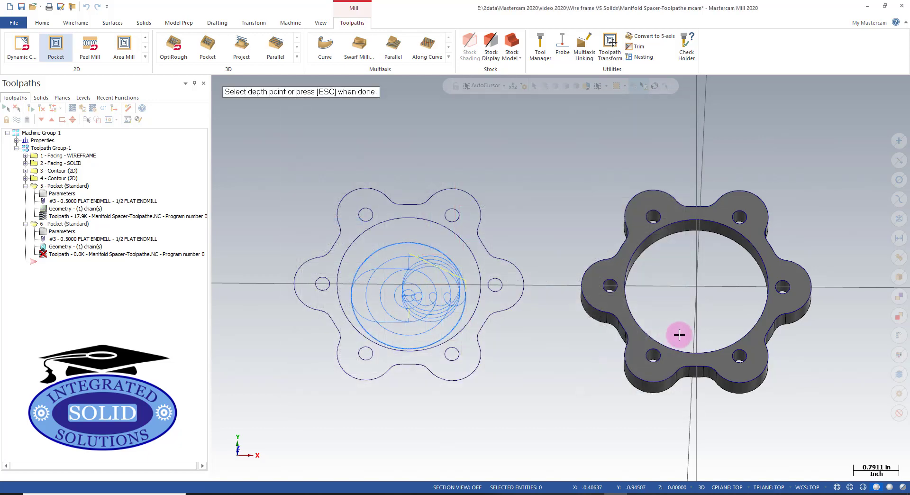
{"action": "left_click", "coordinate": [753, 264]}
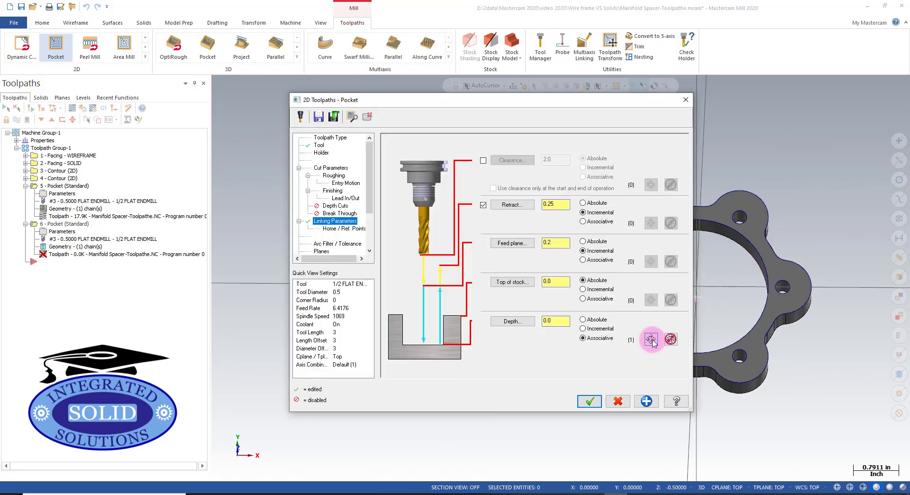
{"action": "left_click_drag", "start_coordinate": [569, 321], "coordinate": [535, 321]}
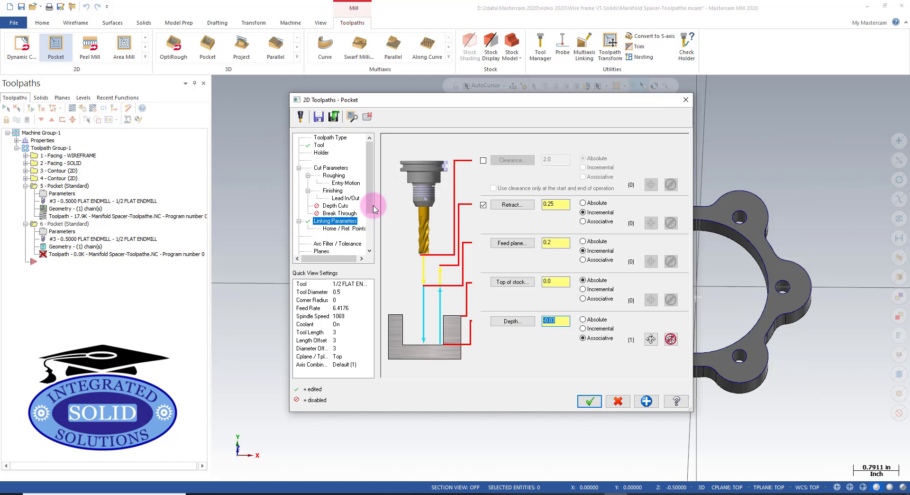
Turn flood coolant on and generate the solid-based pocket toolpath
{"action": "scroll", "coordinate": [369, 221], "scroll_direction": "down", "scroll_amount": 1}
{"action": "scroll", "coordinate": [369, 220], "scroll_direction": "down", "scroll_amount": 1}
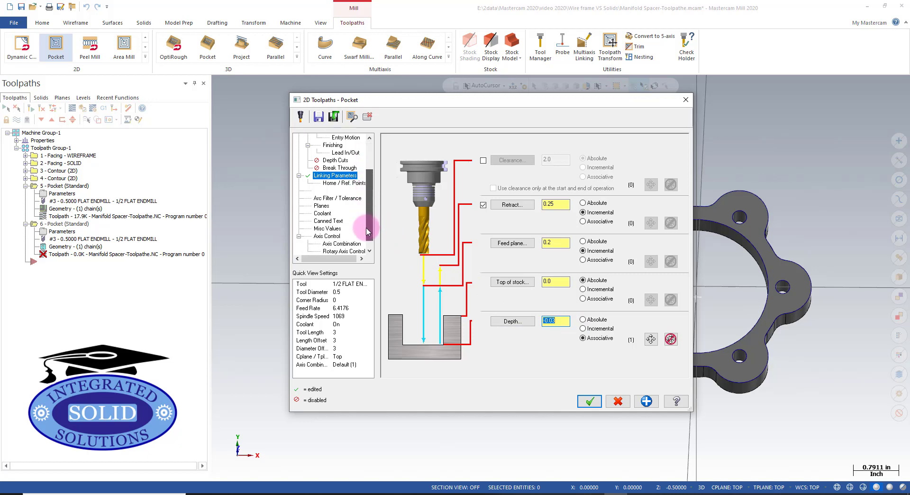
{"action": "left_click", "coordinate": [324, 214]}
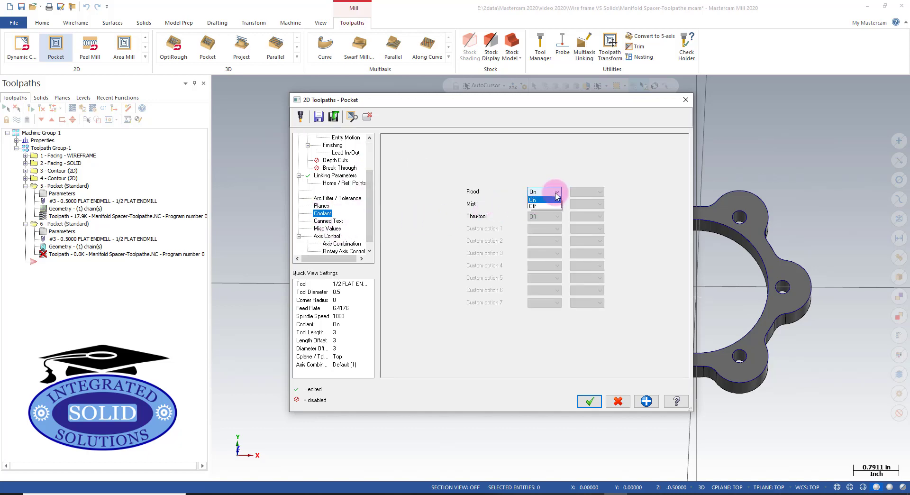
{"action": "left_click", "coordinate": [546, 200]}
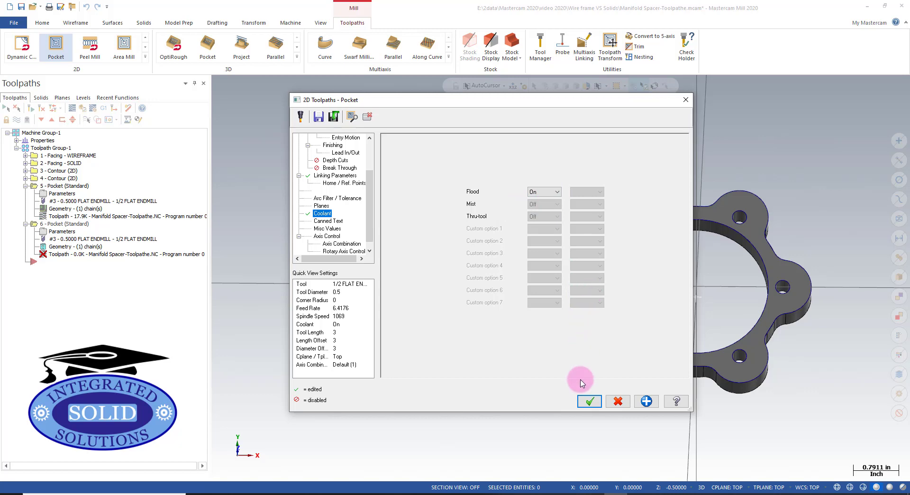
{"action": "left_click", "coordinate": [589, 402]}
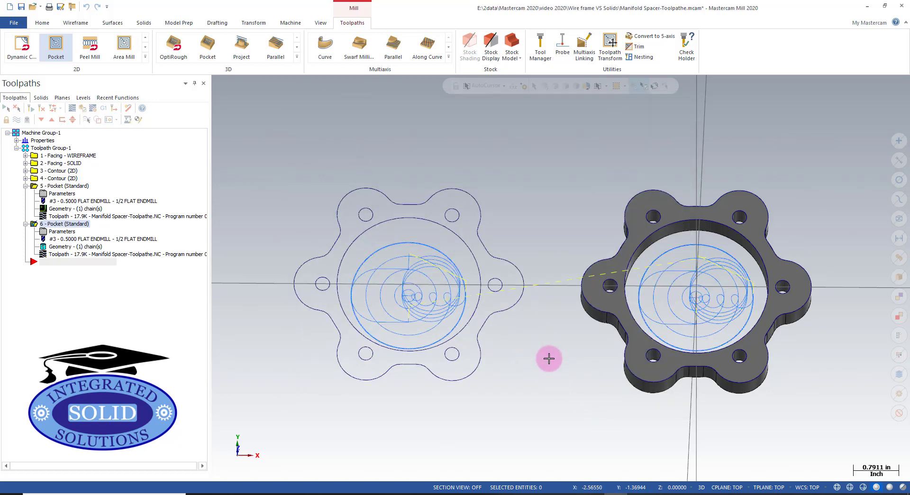
Select both pocket operations, backplot them together from the Isometric (WCS) view, and close the backplot
{"action": "mouse_move", "coordinate": [549, 358]}
{"action": "middle_mouse_down"}
{"action": "mouse_move", "coordinate": [540, 326]}
{"action": "mouse_move", "coordinate": [566, 270]}
{"action": "mouse_move", "coordinate": [553, 354]}
{"action": "mouse_move", "coordinate": [541, 356]}
{"action": "middle_mouse_up"}
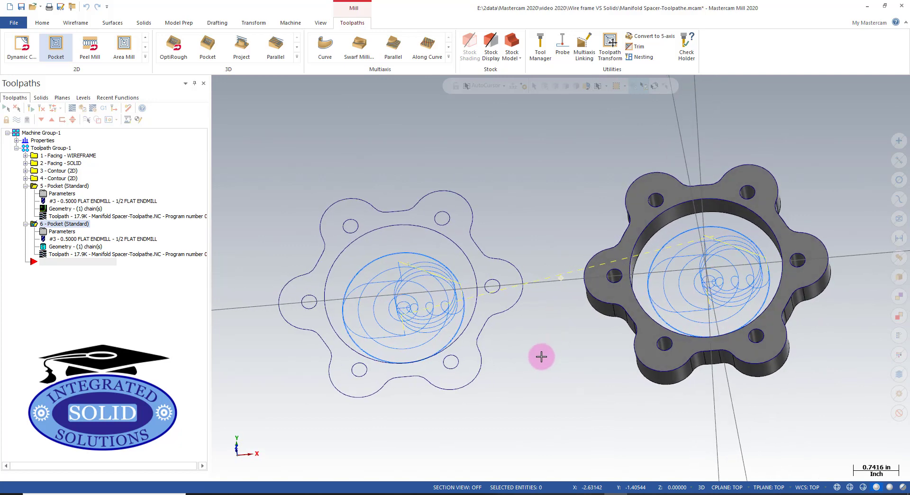
{"action": "right_click", "coordinate": [494, 168]}
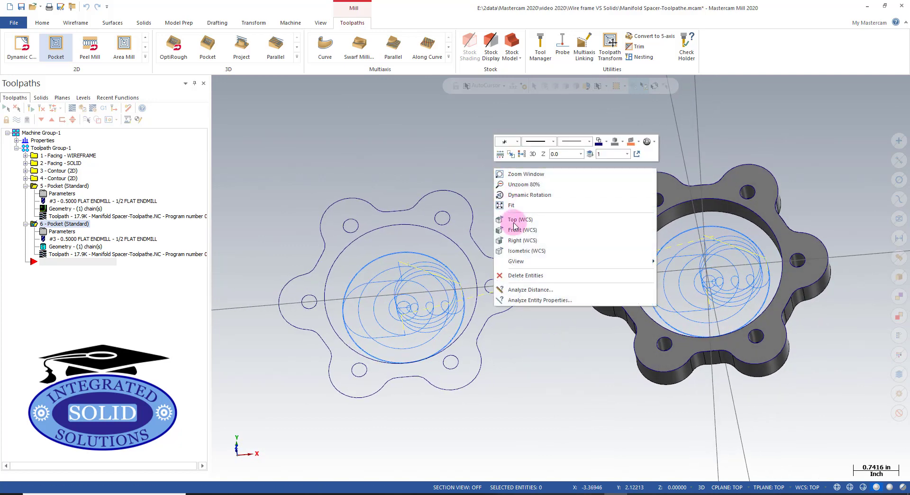
{"action": "left_click", "coordinate": [522, 251]}
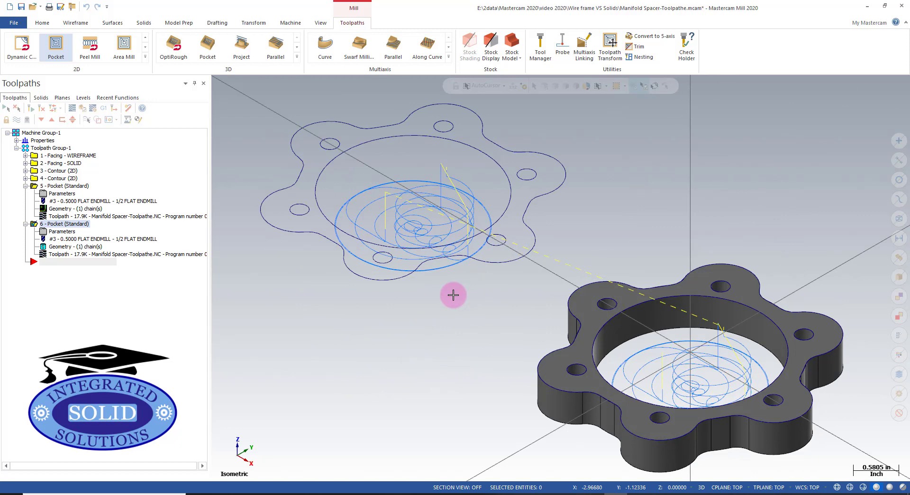
{"action": "left_click", "coordinate": [57, 186]}
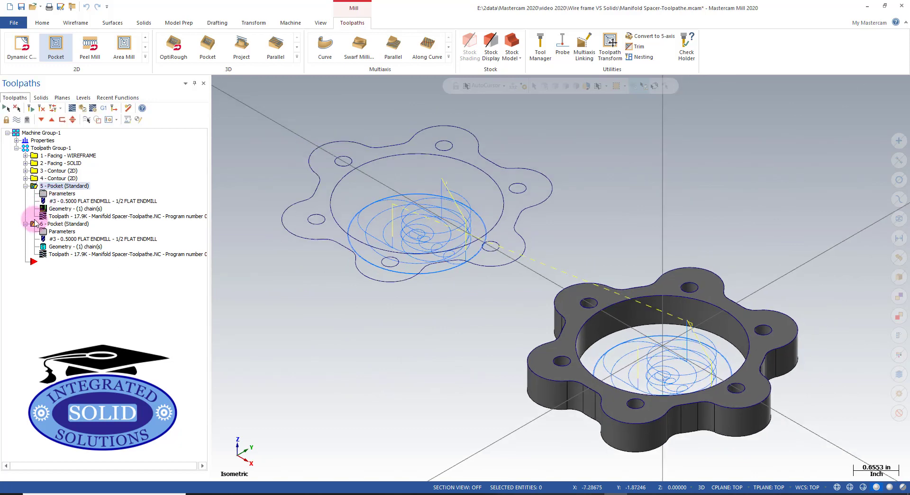
{"action": "left_click_drag", "start_coordinate": [35, 222], "coordinate": [180, 124]}
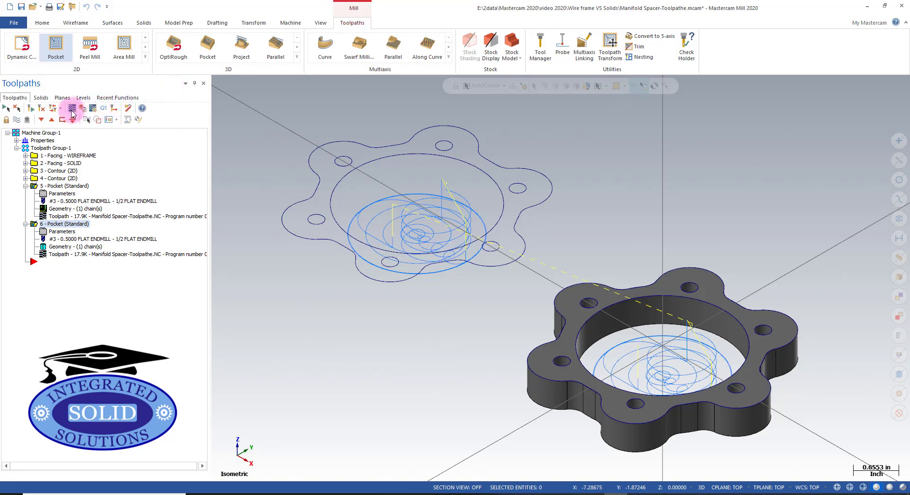
{"action": "left_click", "coordinate": [72, 109]}
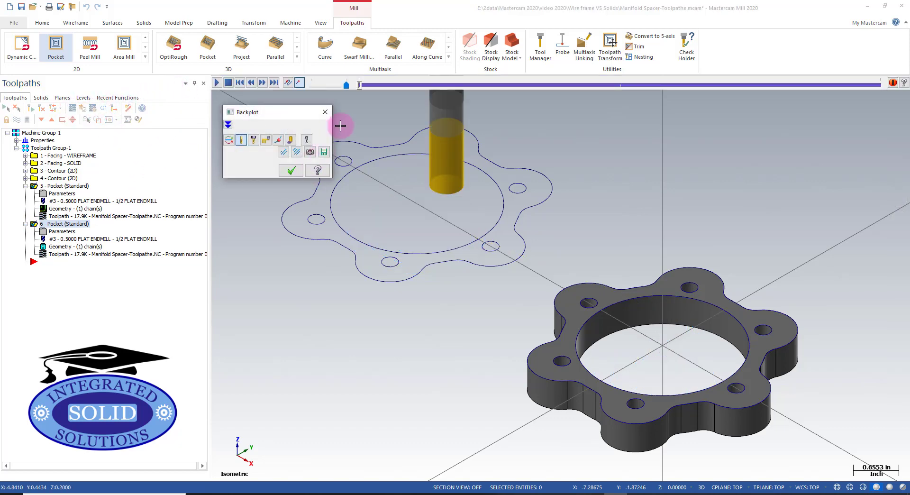
{"action": "left_click", "coordinate": [217, 82]}
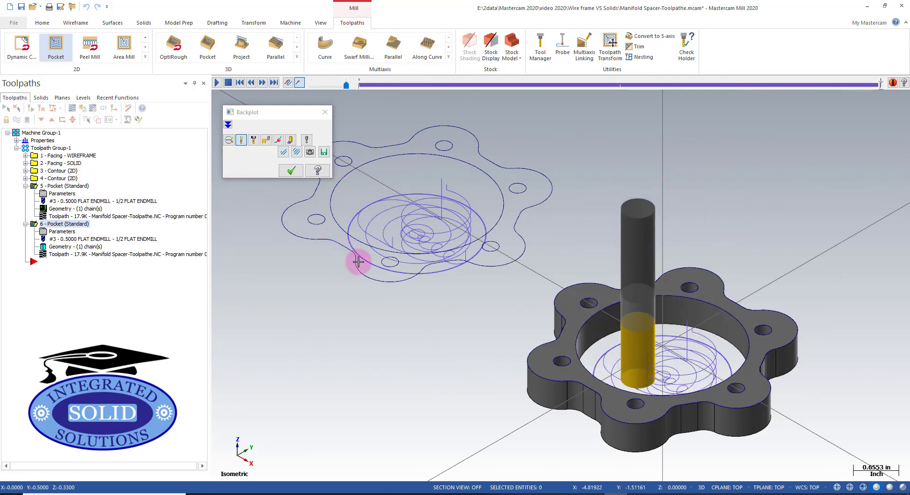
{"action": "left_click", "coordinate": [291, 170]}
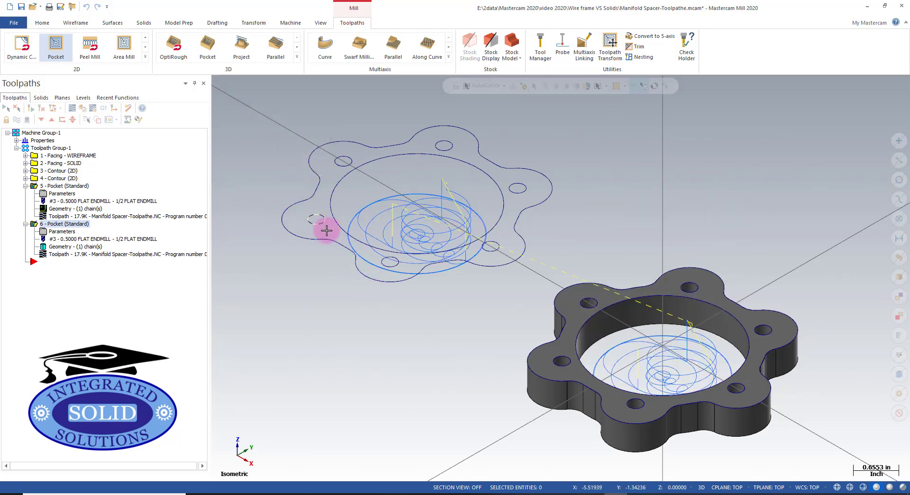
Return to the Top (WCS) view with both the wireframe and solid parts in sight
{"action": "right_click", "coordinate": [366, 146]}
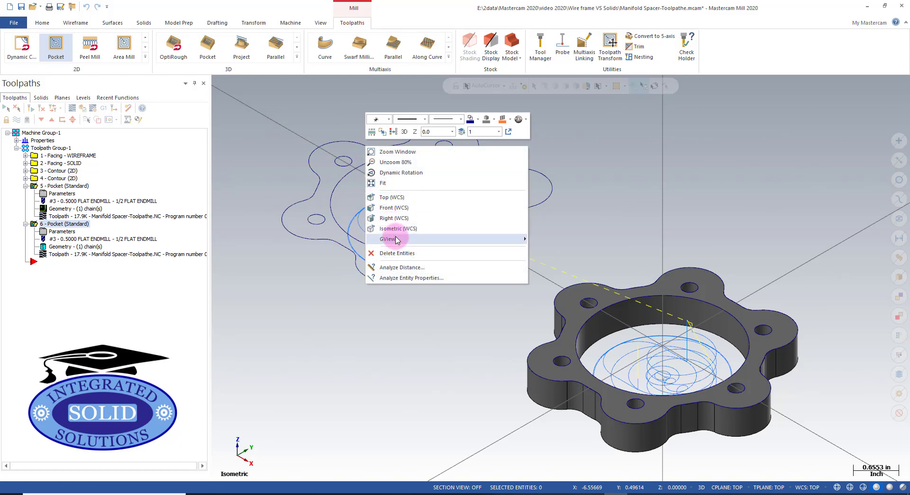
{"action": "left_click", "coordinate": [401, 197]}
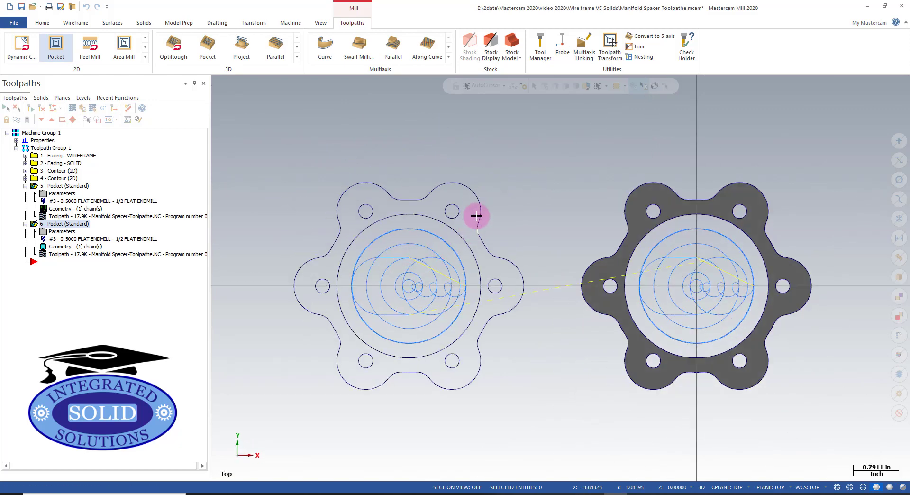
{"action": "scroll", "coordinate": [522, 221], "scroll_direction": "down", "scroll_amount": 1}
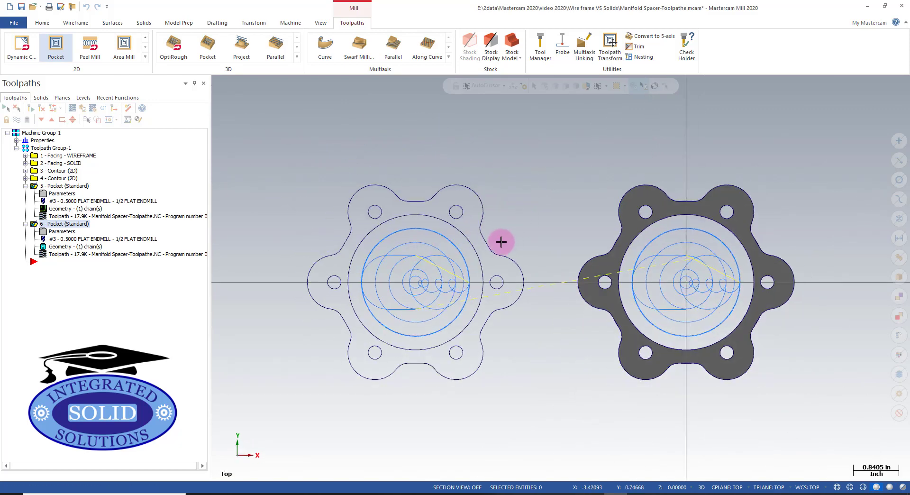